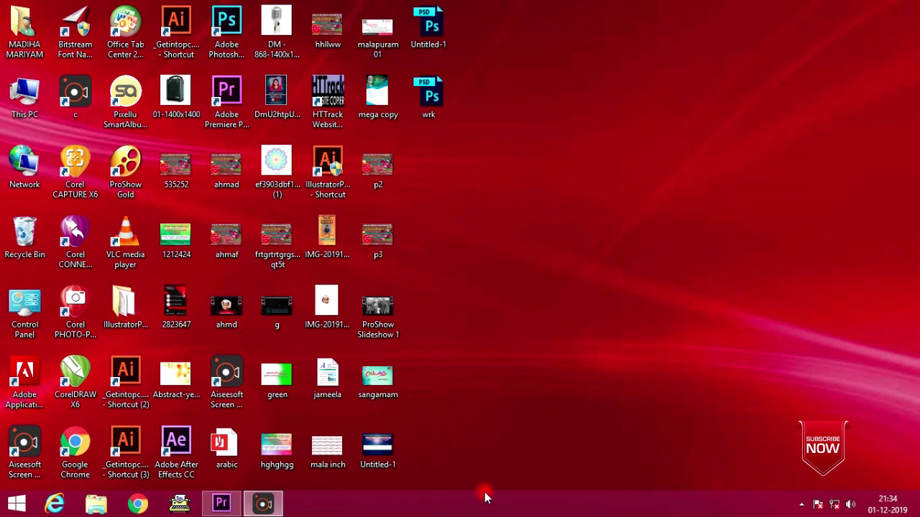
Restore the already-running Premiere Pro window from the Windows taskbar.
click(222, 502)
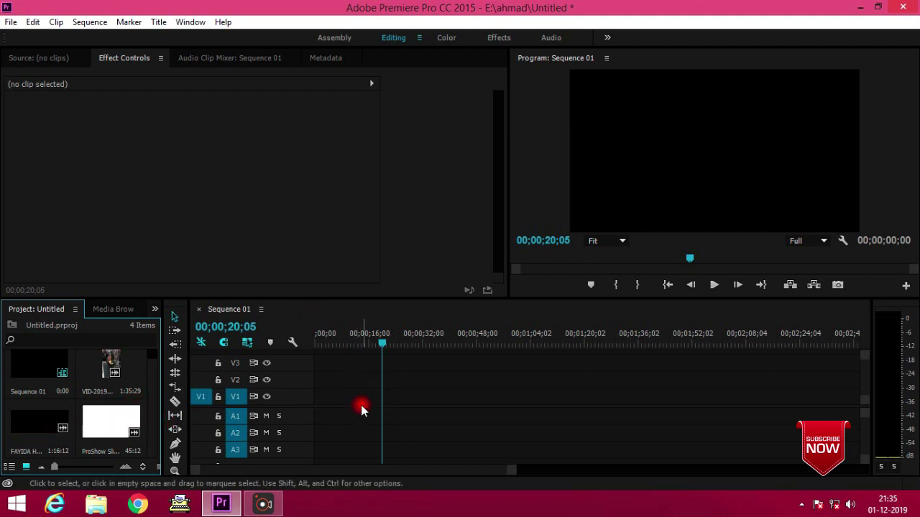
Put ProShow Slideshow 1.mp4 on V1/A1 at the start of Sequence 01.
click(105, 430)
drag(106, 430, 291, 406)
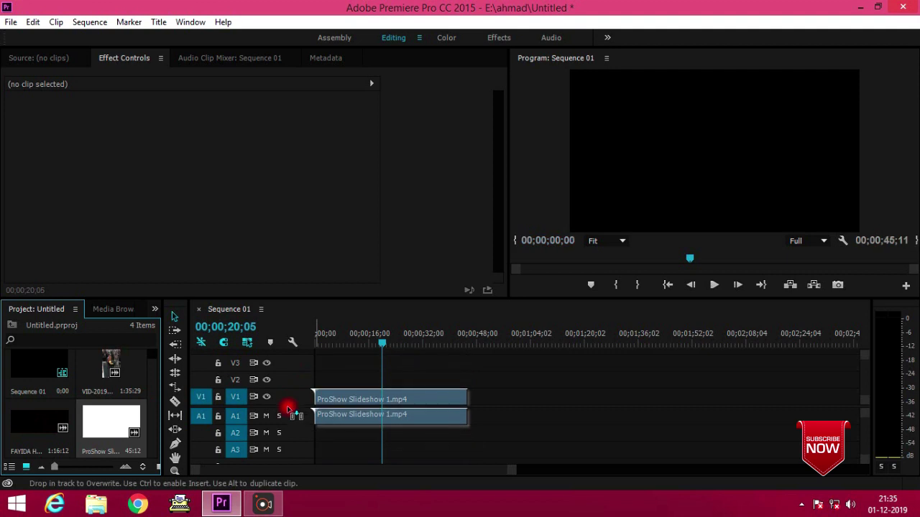
mouse_move(380, 351)
mouse_down()
mouse_move(350, 370)
mouse_move(386, 379)
mouse_move(376, 381)
mouse_move(373, 358)
mouse_move(381, 364)
mouse_up()
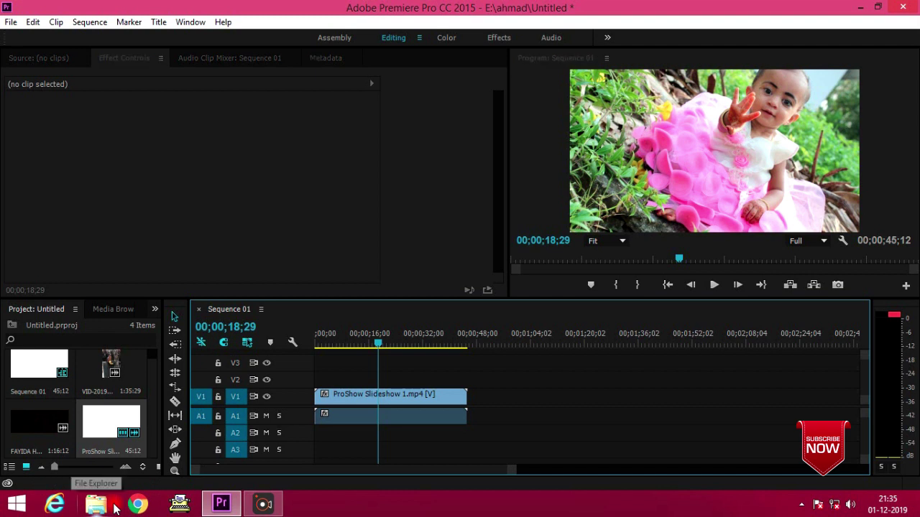
Create the new title Title 04 and type LEARN SOFT on it with the Type Tool.
key(ctrl+t)
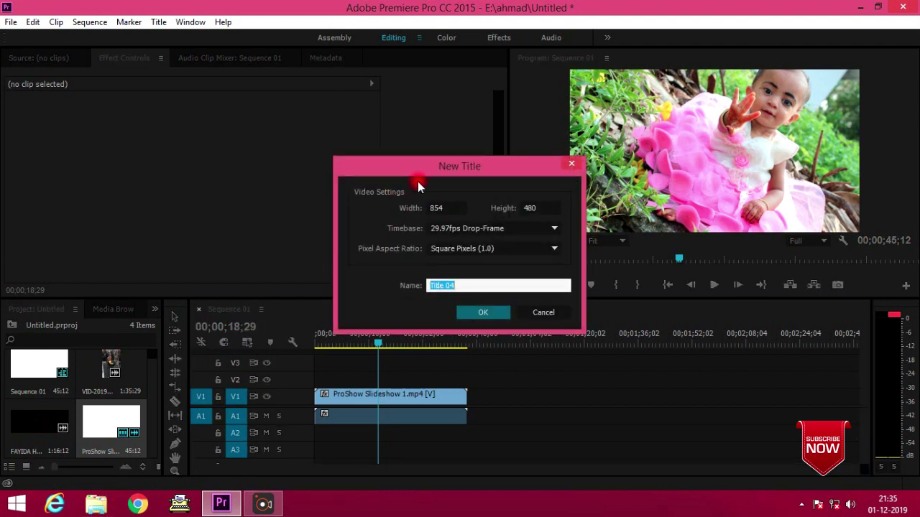
click(487, 310)
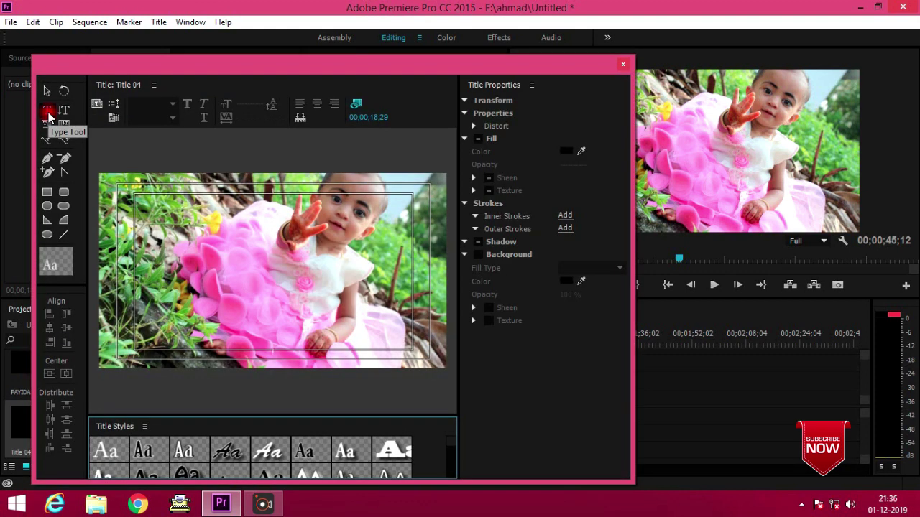
click(47, 113)
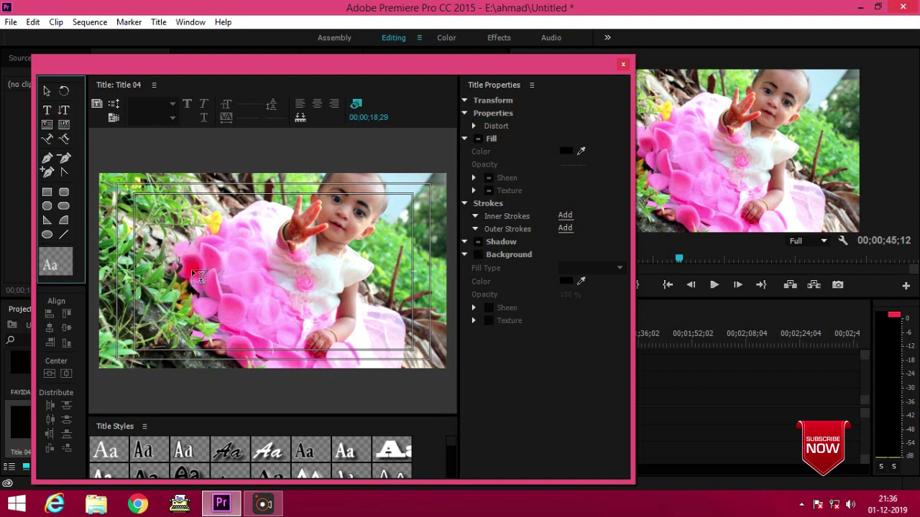
click(172, 264)
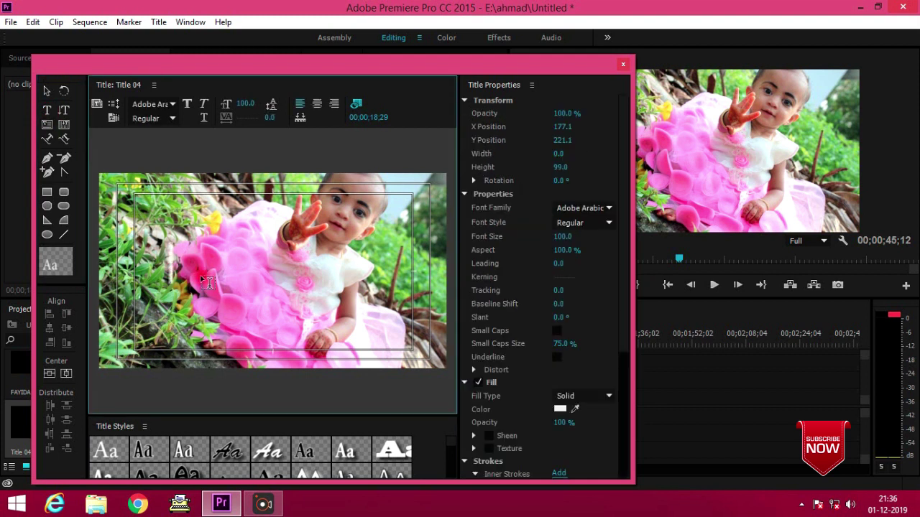
click(45, 113)
click(209, 291)
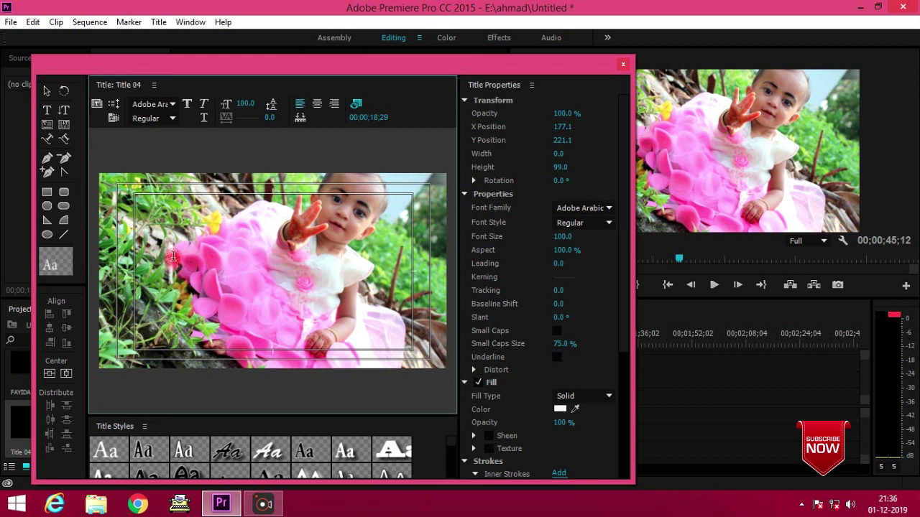
text(LEARN SOFT)
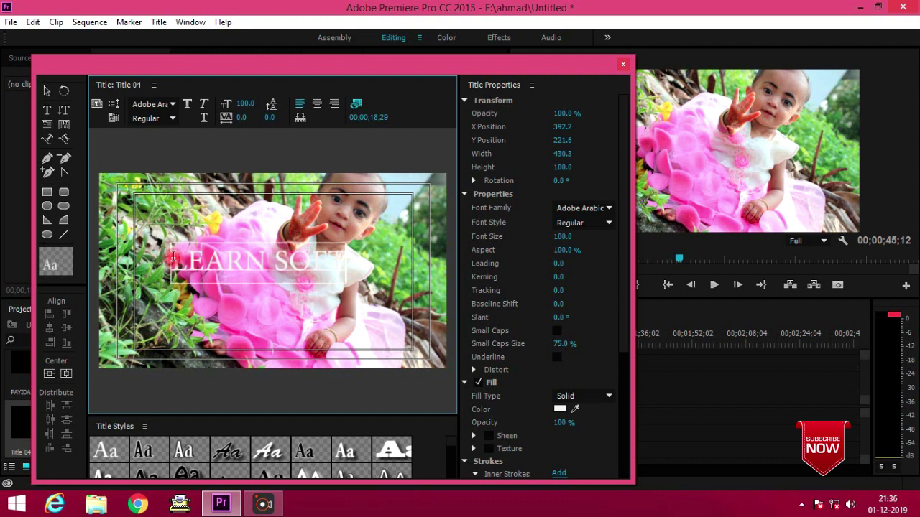
Try Aharoni, CordiaUPC and EucrosiaUPC, then set LEARN SOFT in CentSchbkCyrill BT.
click(173, 106)
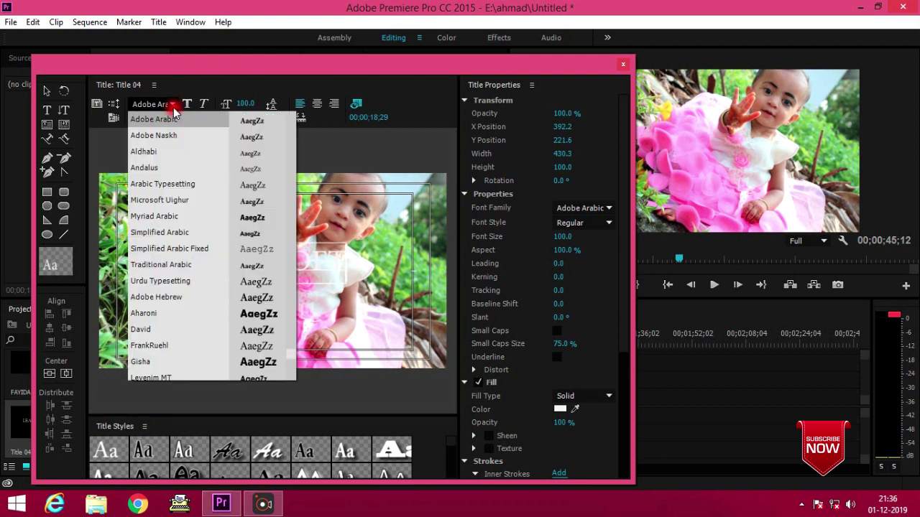
click(201, 314)
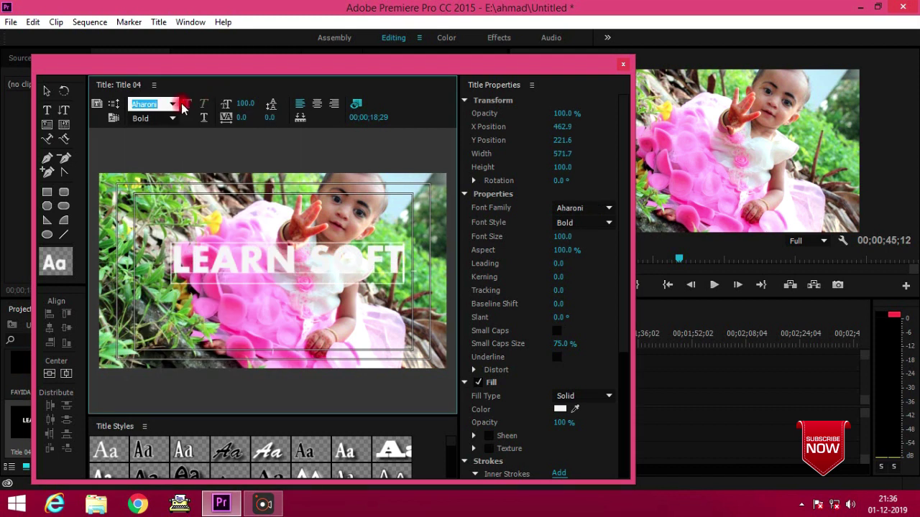
click(176, 104)
scroll(174, 308, down, 5)
click(152, 282)
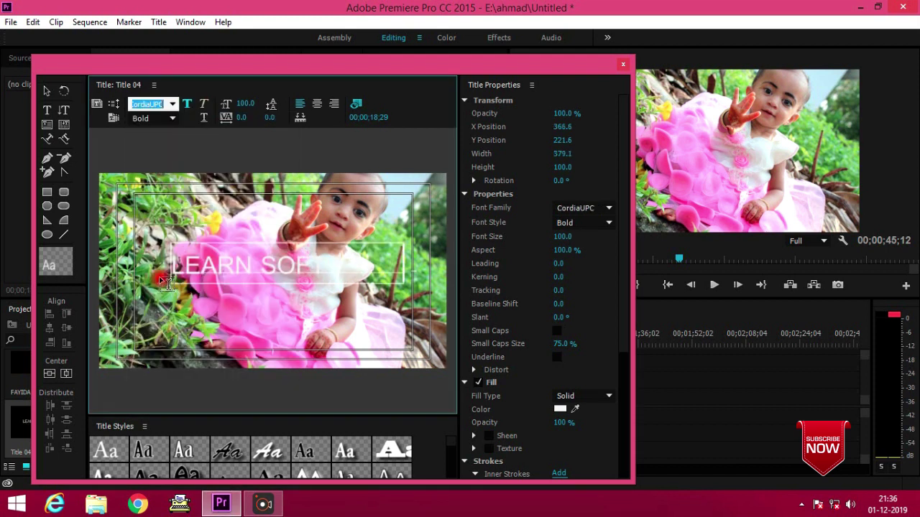
click(171, 104)
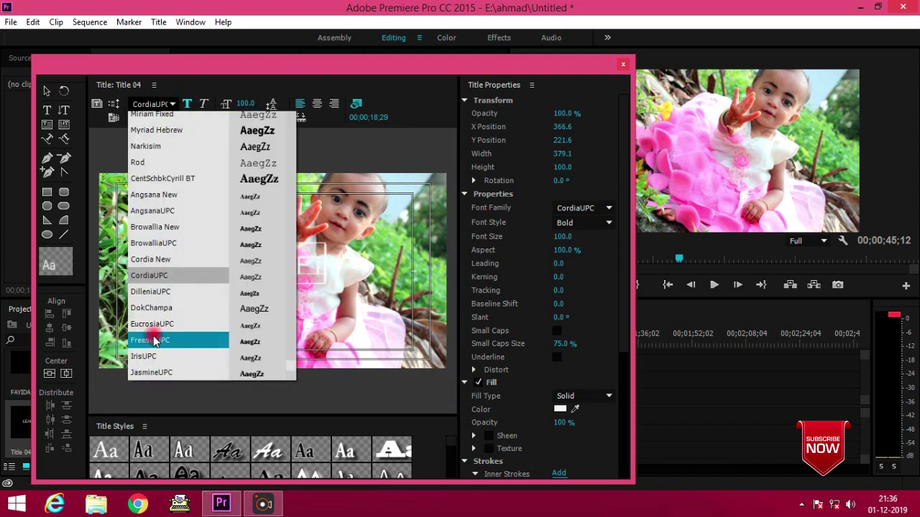
click(159, 335)
click(172, 104)
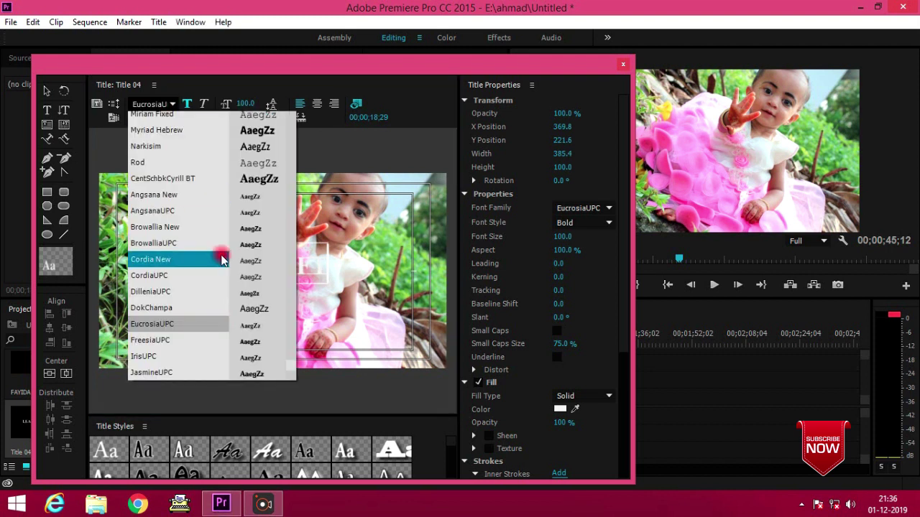
click(198, 185)
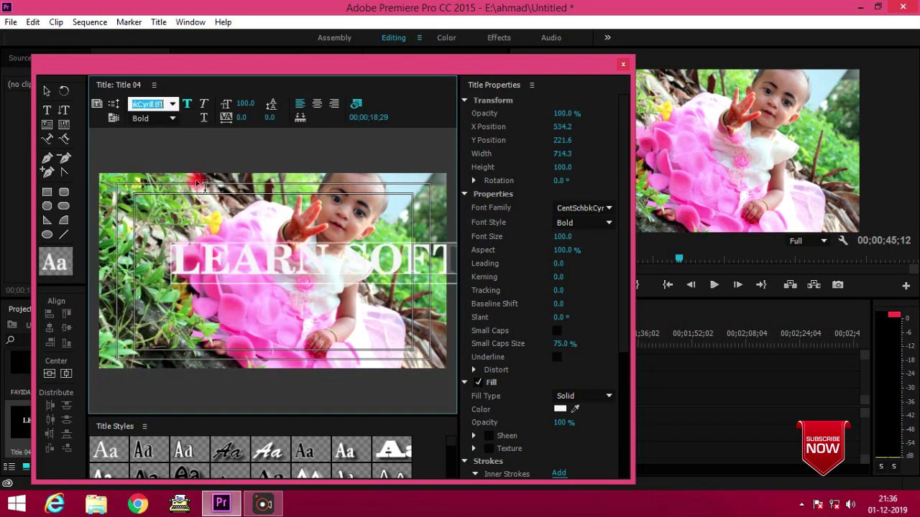
Move the LEARN SOFT text to the centre of the frame.
click(46, 92)
drag(279, 266, 243, 280)
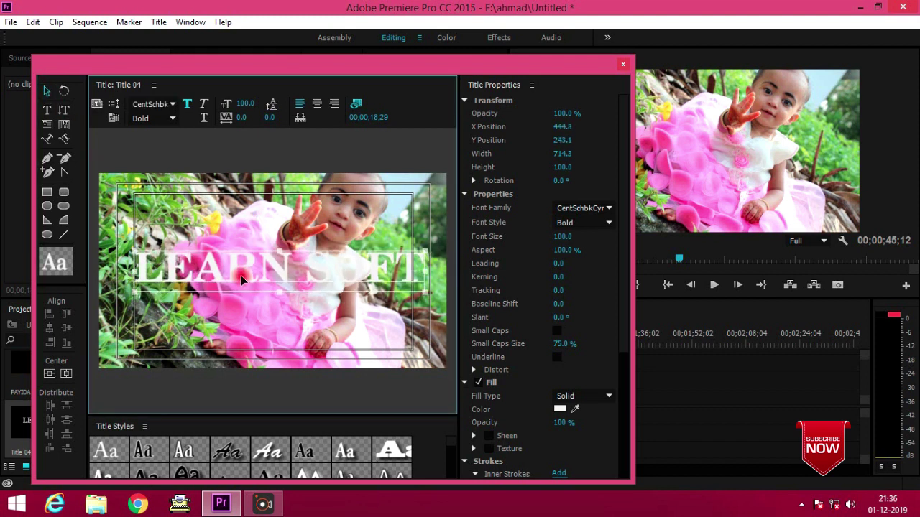
drag(243, 280, 235, 272)
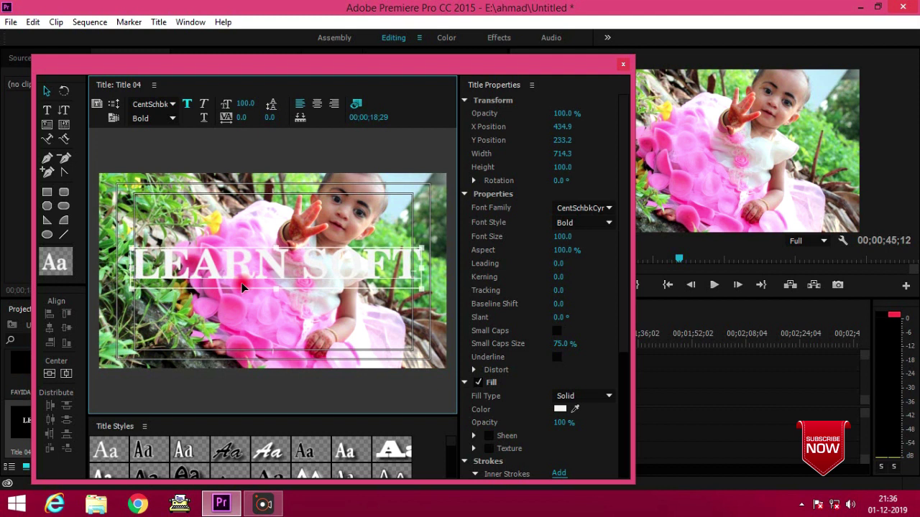
Give the LEARN SOFT text a red FF0000 fill and close the Titler.
click(564, 410)
click(480, 357)
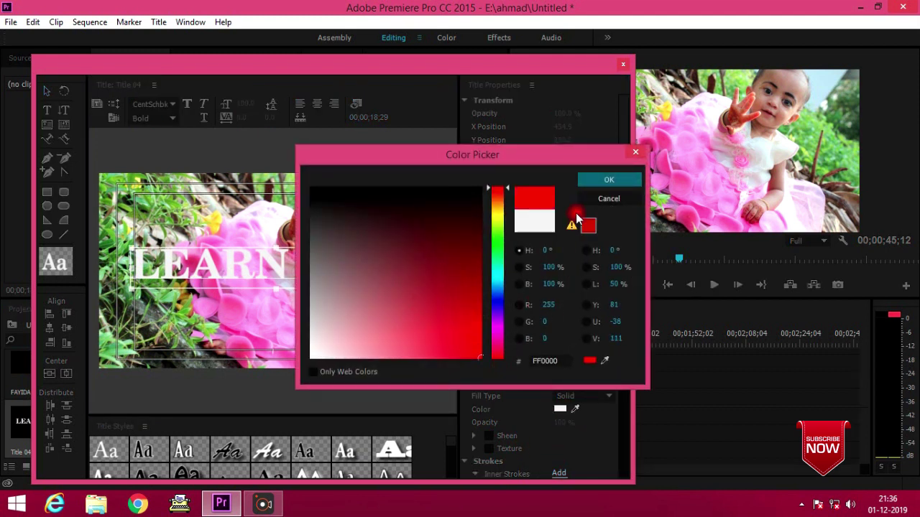
click(595, 181)
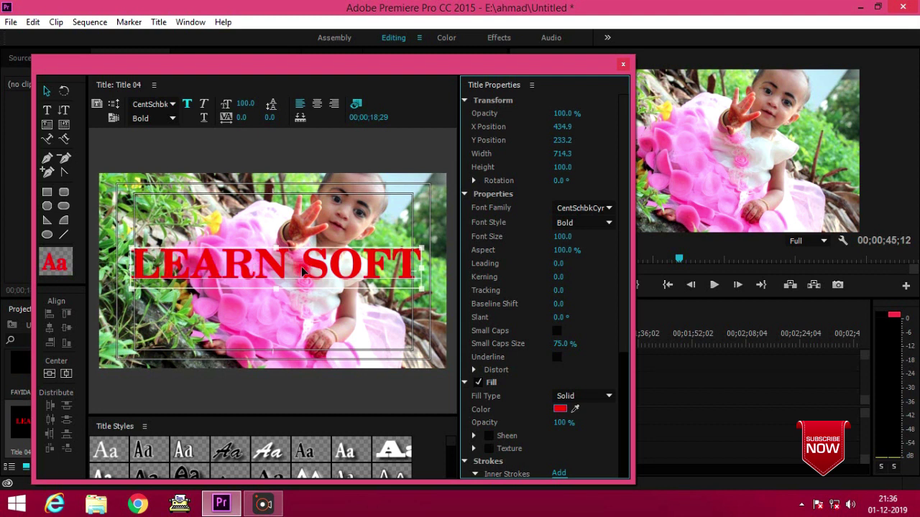
click(623, 66)
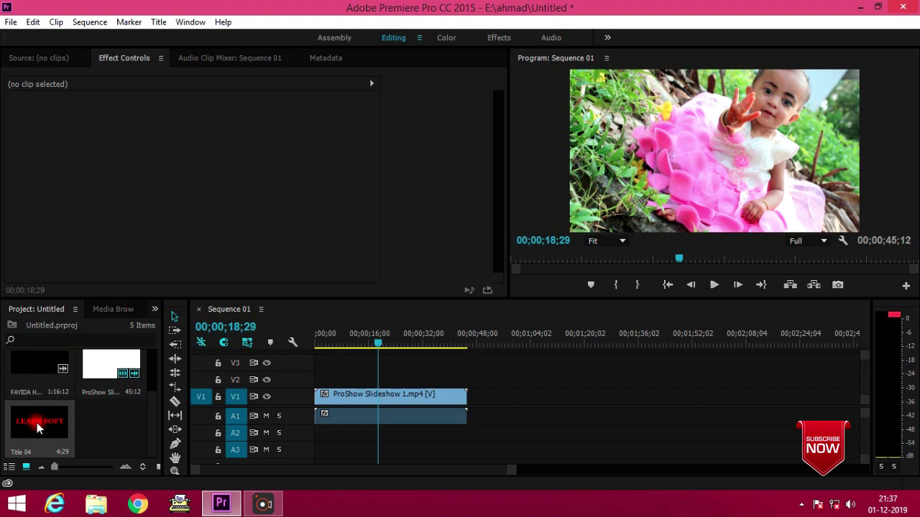
Put Title 04 on V2 above the slideshow, starting around 00;00;16.
drag(37, 422, 380, 358)
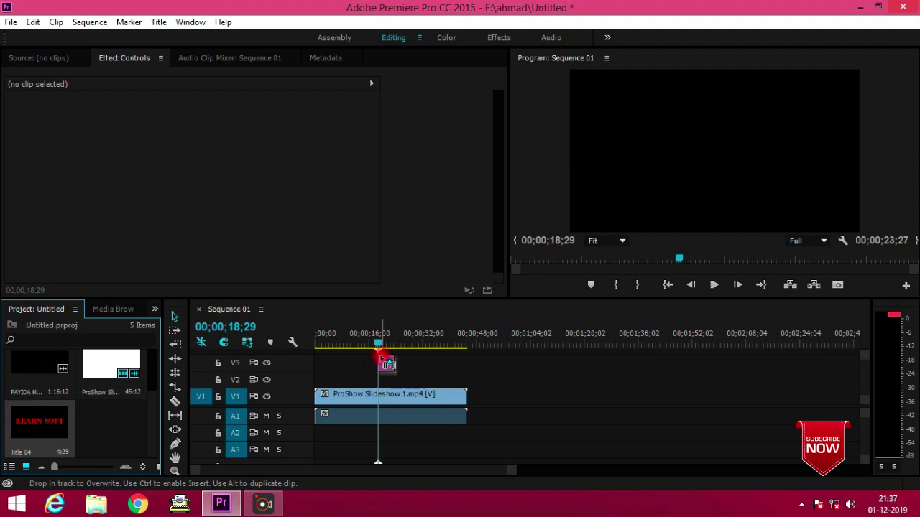
drag(381, 358, 381, 379)
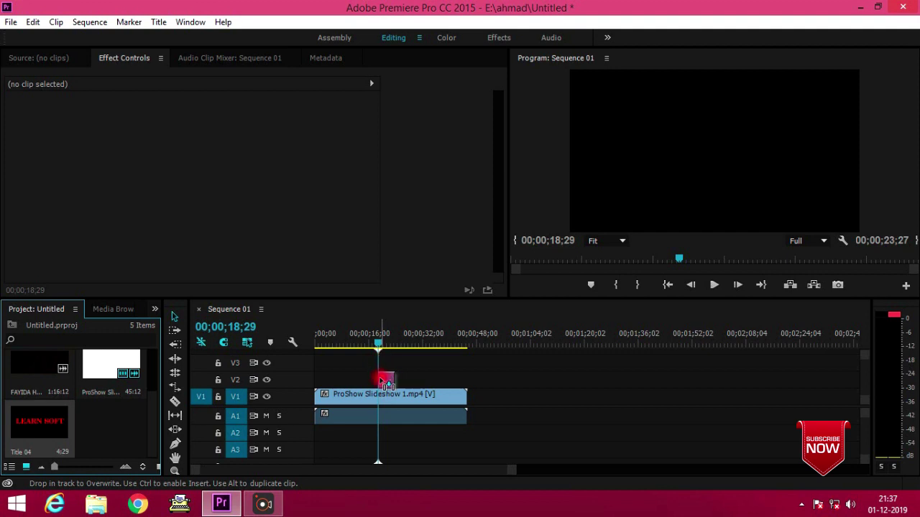
drag(387, 382, 386, 380)
drag(378, 342, 385, 348)
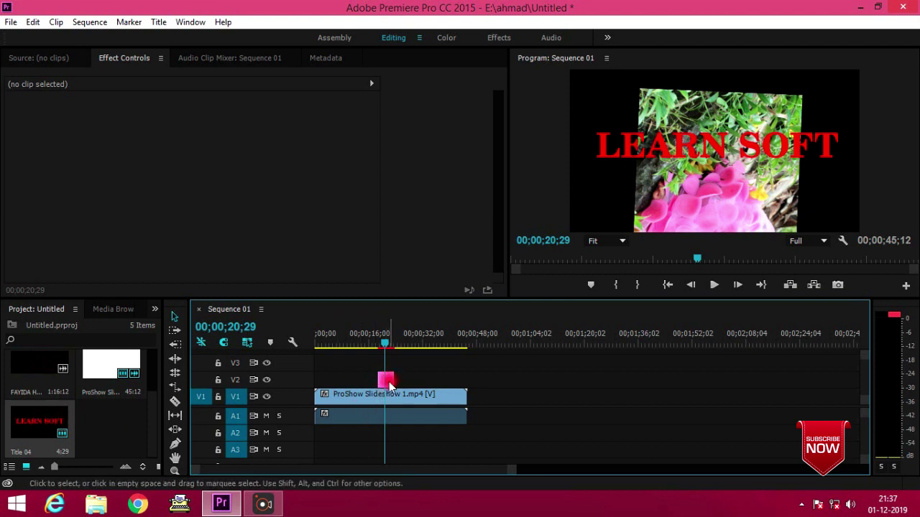
mouse_move(385, 379)
mouse_down()
mouse_move(357, 381)
mouse_move(443, 389)
mouse_move(355, 388)
mouse_move(385, 387)
mouse_up()
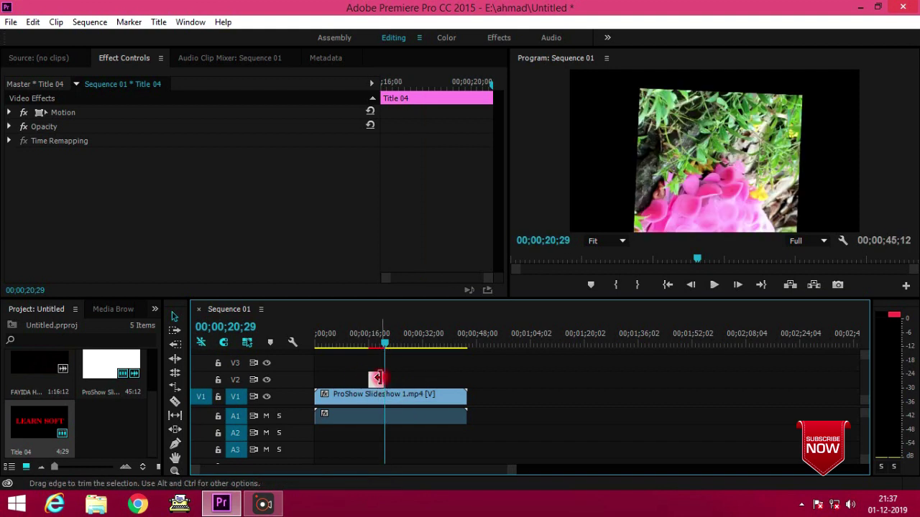
drag(387, 346, 379, 345)
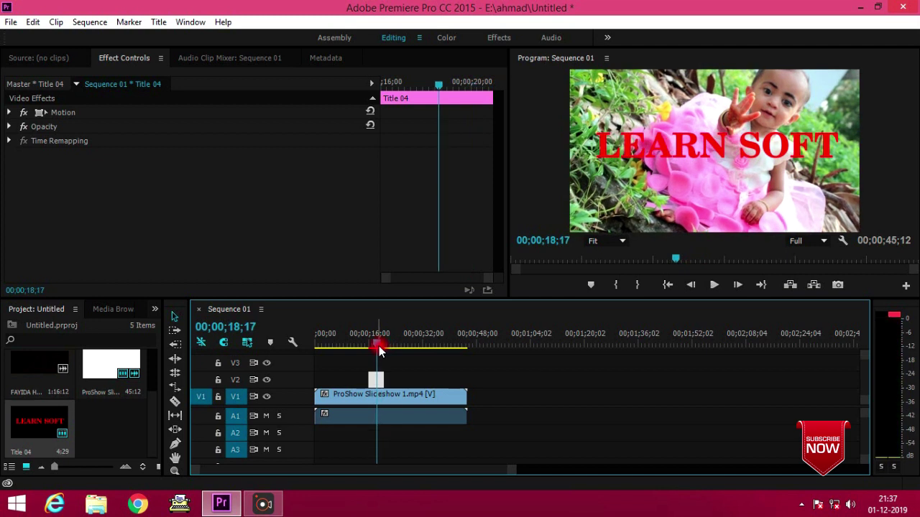
Show the Effects panel and search it for 'TRACK'.
click(156, 314)
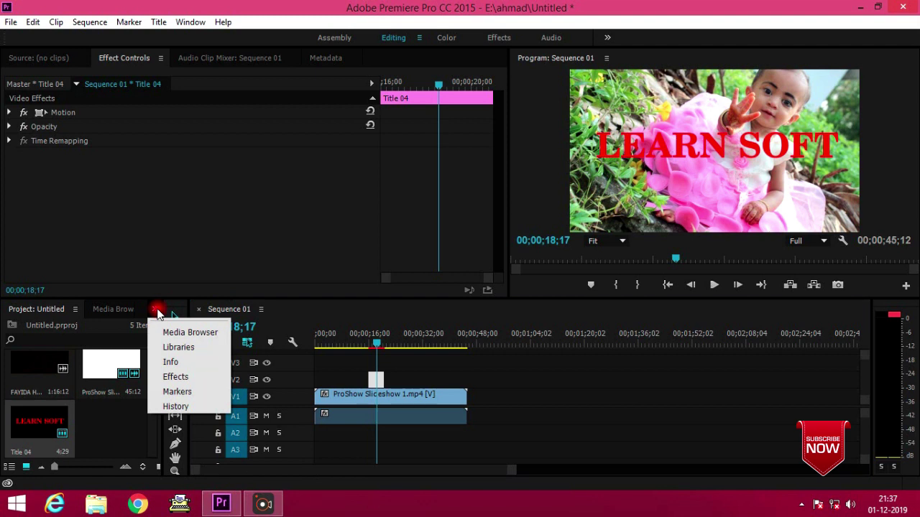
click(187, 380)
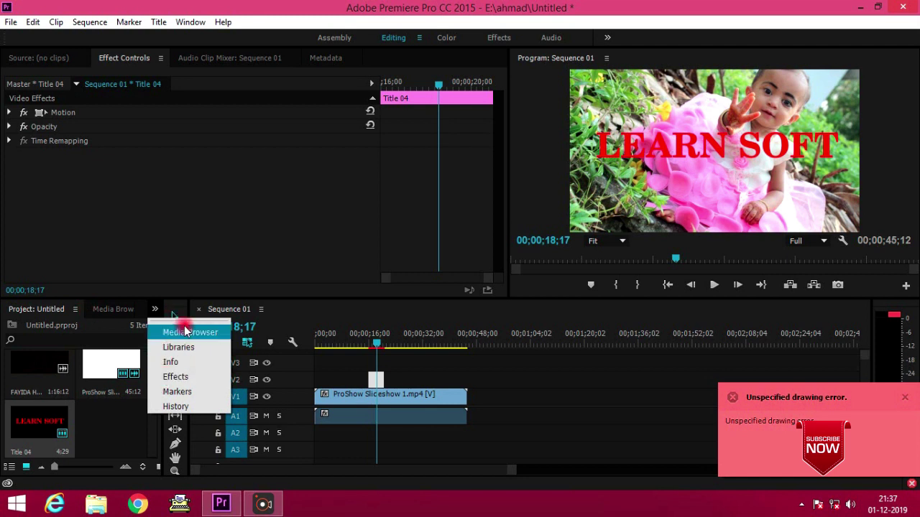
click(155, 310)
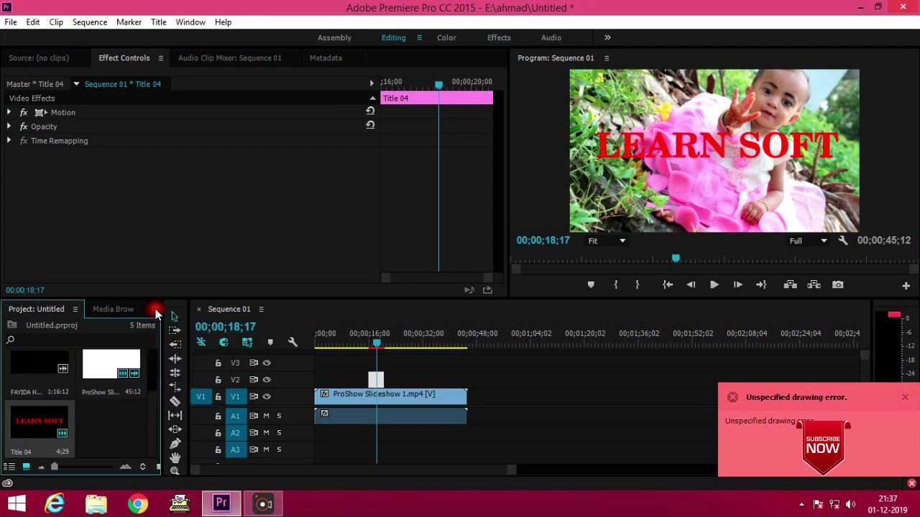
click(156, 312)
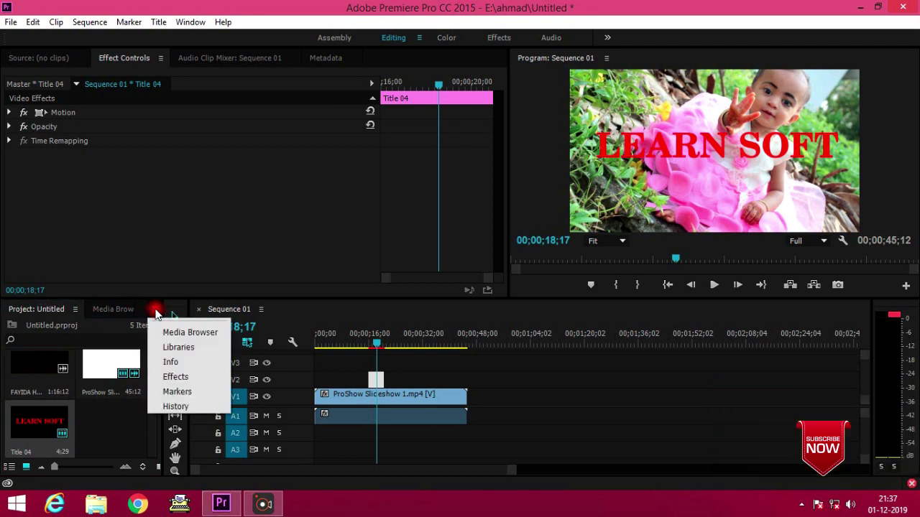
click(172, 377)
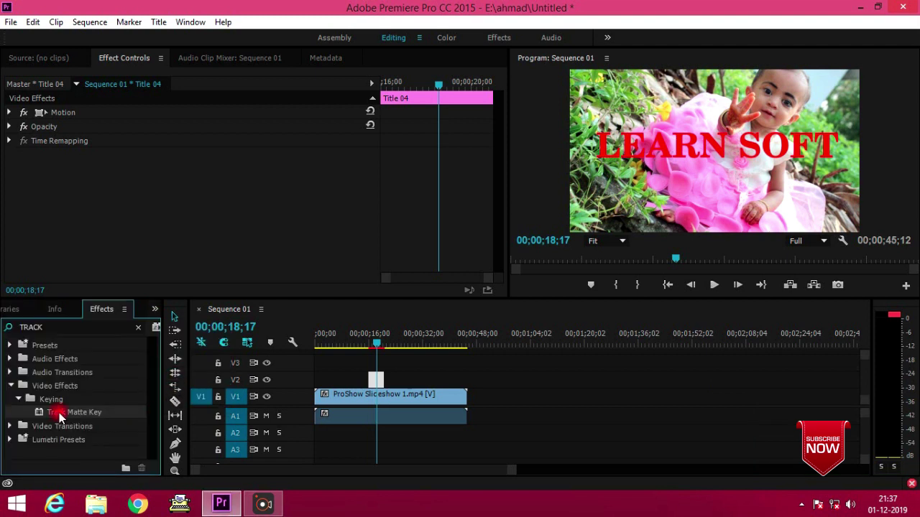
click(136, 328)
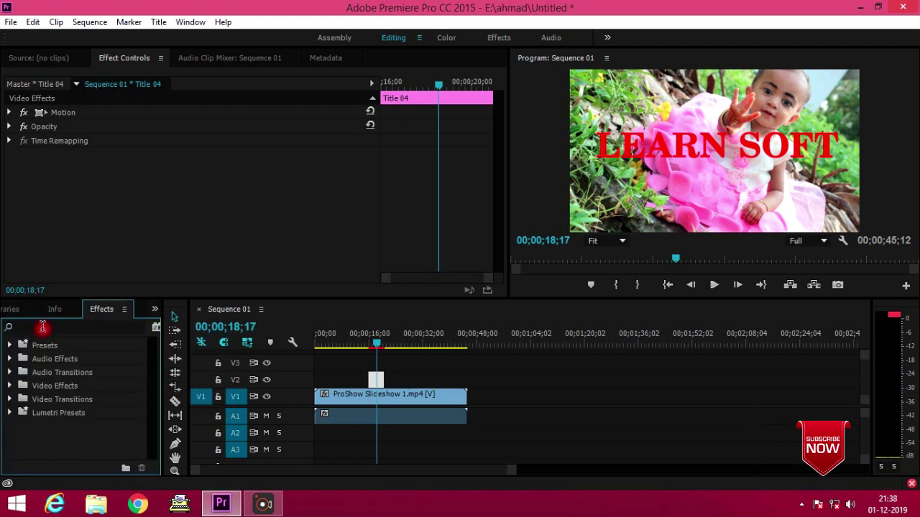
click(42, 326)
text(TRA)
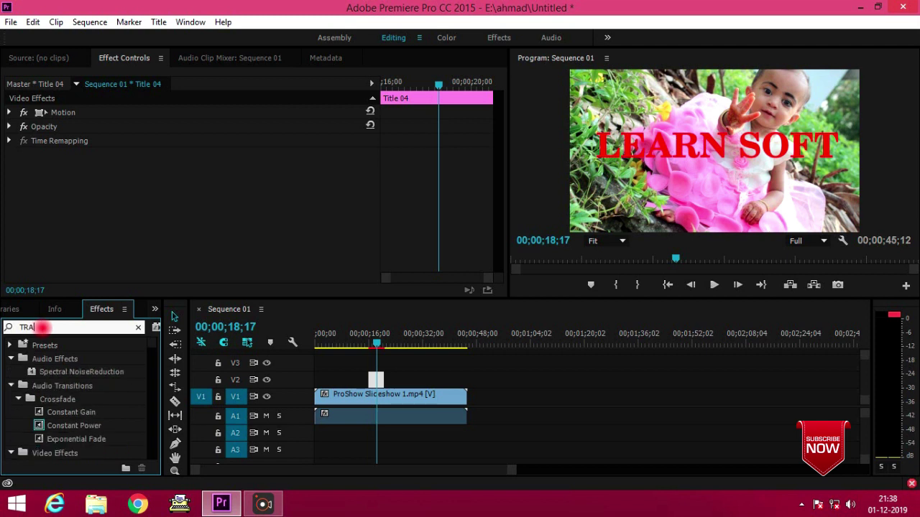
text(CK)
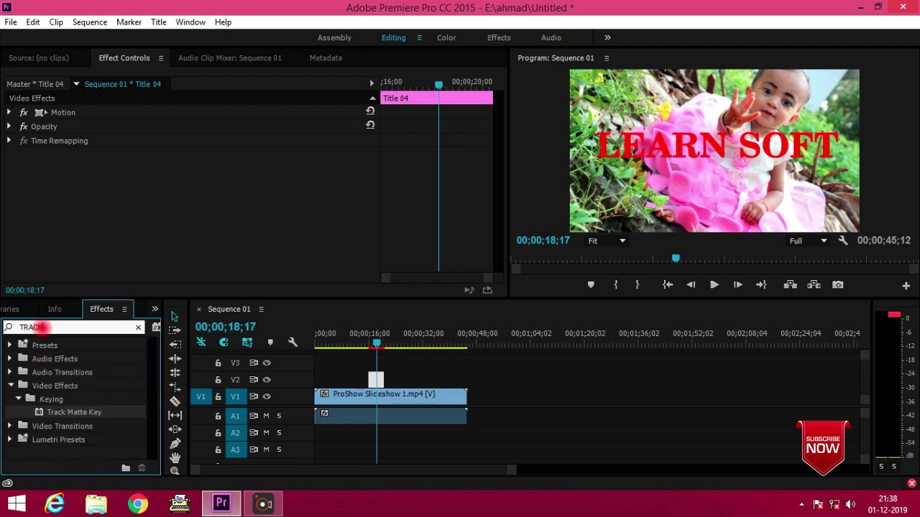
Drop the Track Matte Key effect onto the ProShow Slideshow 1.mp4 clip on V1.
click(64, 413)
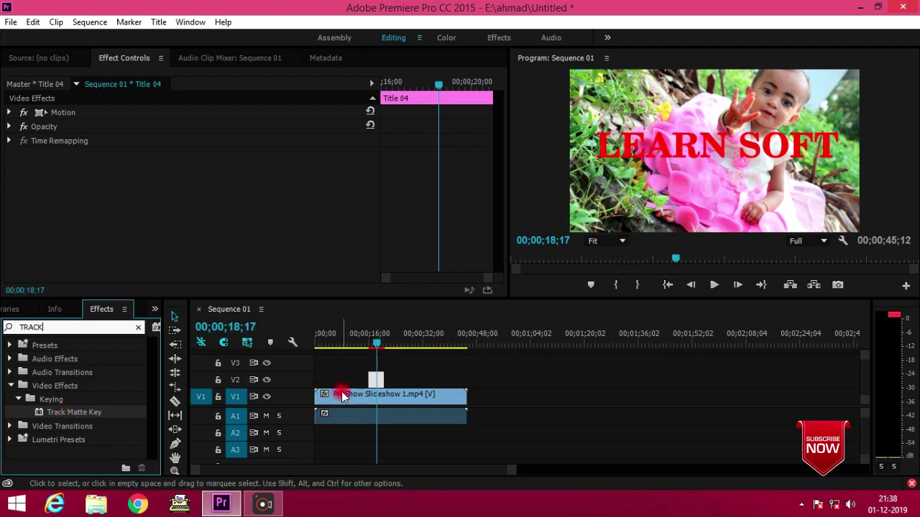
drag(68, 409, 359, 400)
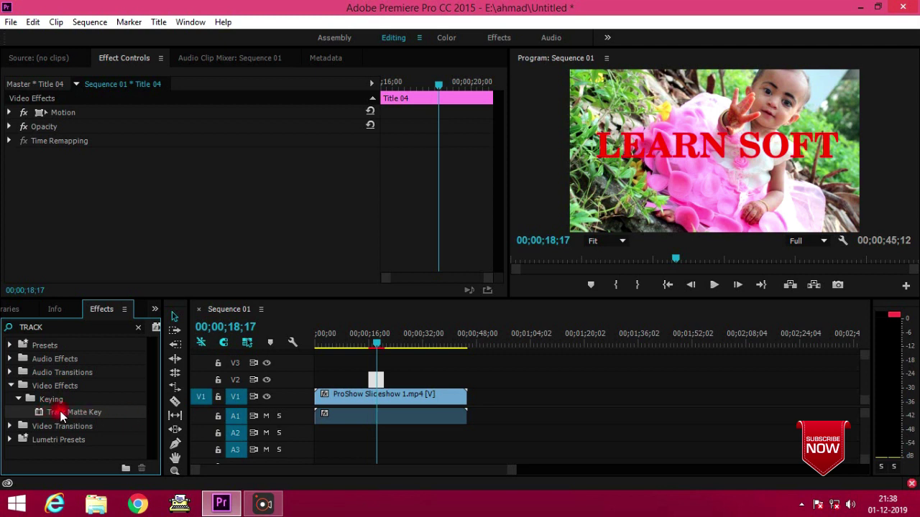
drag(61, 411, 394, 404)
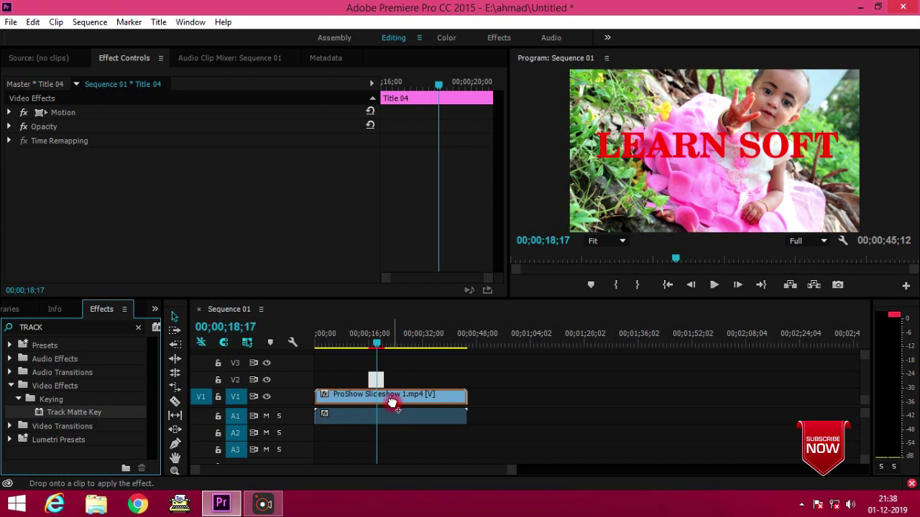
drag(392, 403, 392, 403)
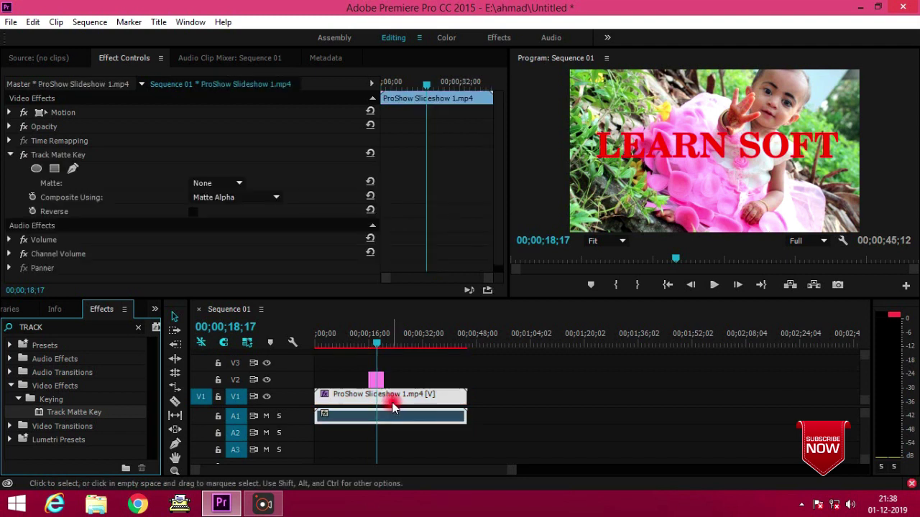
Select the V1 clip, expand Track Matte Key in Effect Controls and open its Matte list.
click(52, 59)
click(121, 60)
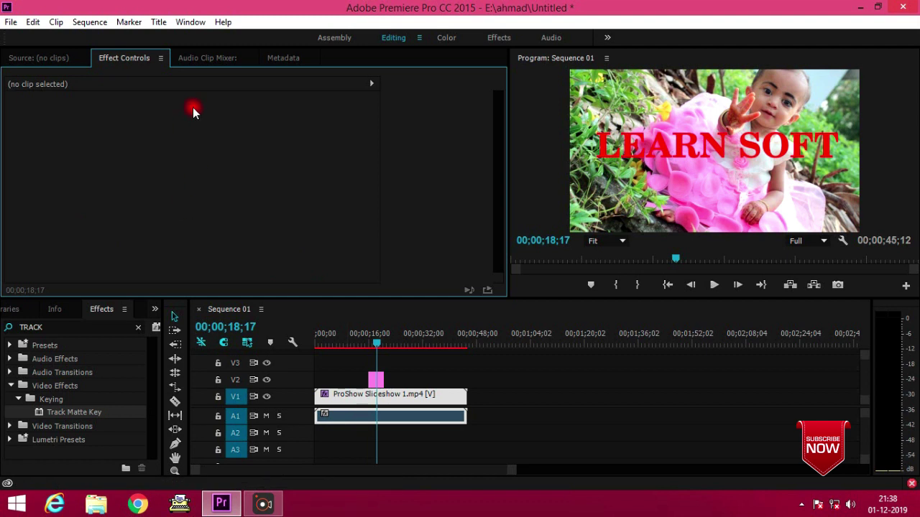
click(392, 400)
click(177, 152)
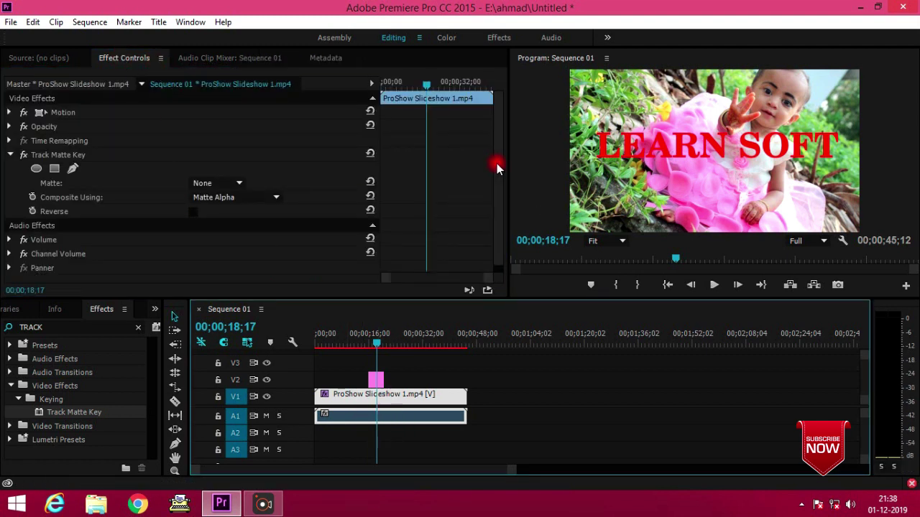
drag(497, 163, 506, 217)
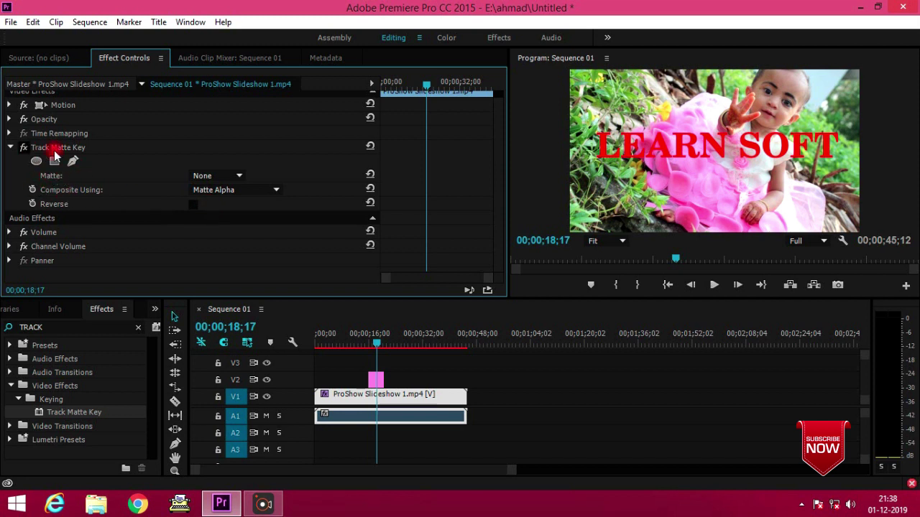
click(214, 177)
click(16, 147)
click(11, 148)
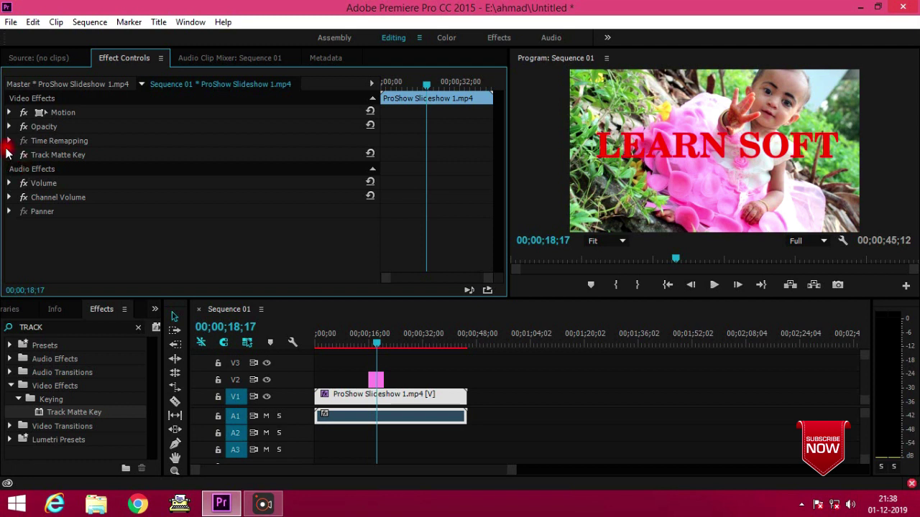
click(9, 155)
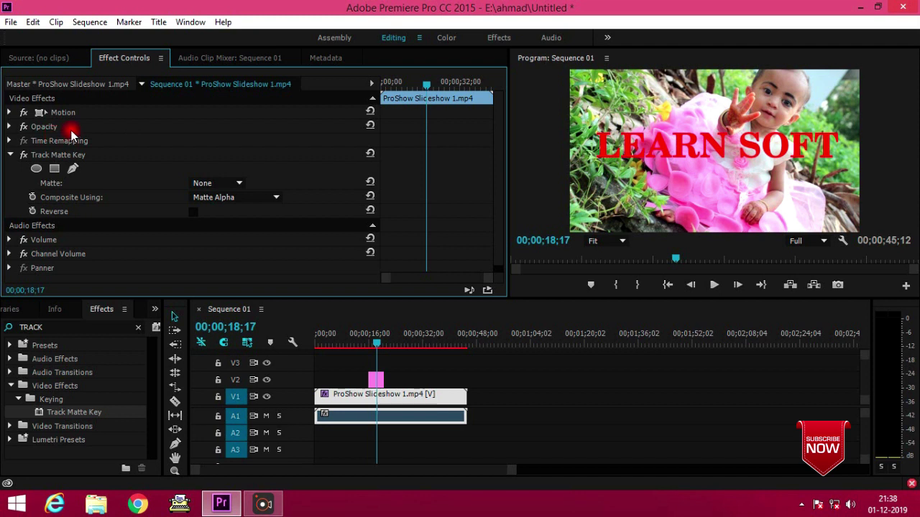
click(236, 188)
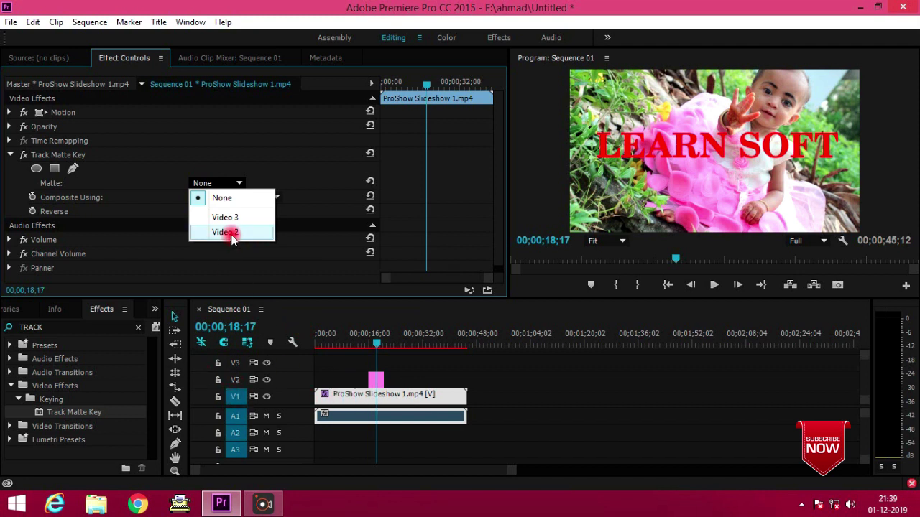
Set Track Matte Key's Matte to Video 2, then scrub back to about 16 seconds.
click(350, 401)
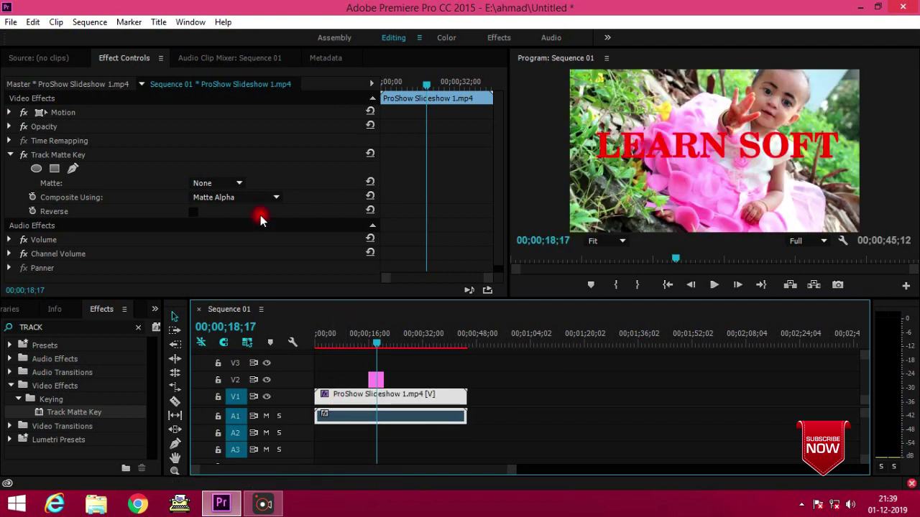
click(239, 184)
click(237, 231)
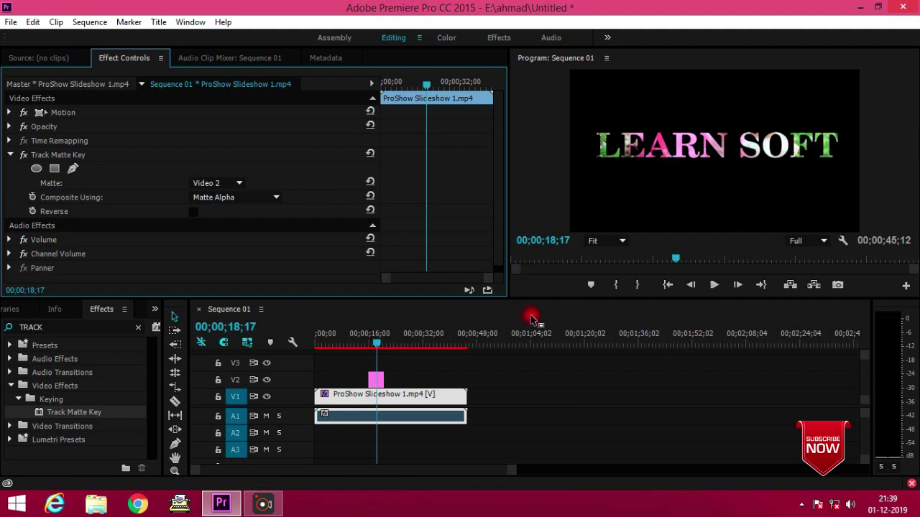
click(374, 347)
drag(375, 346, 379, 342)
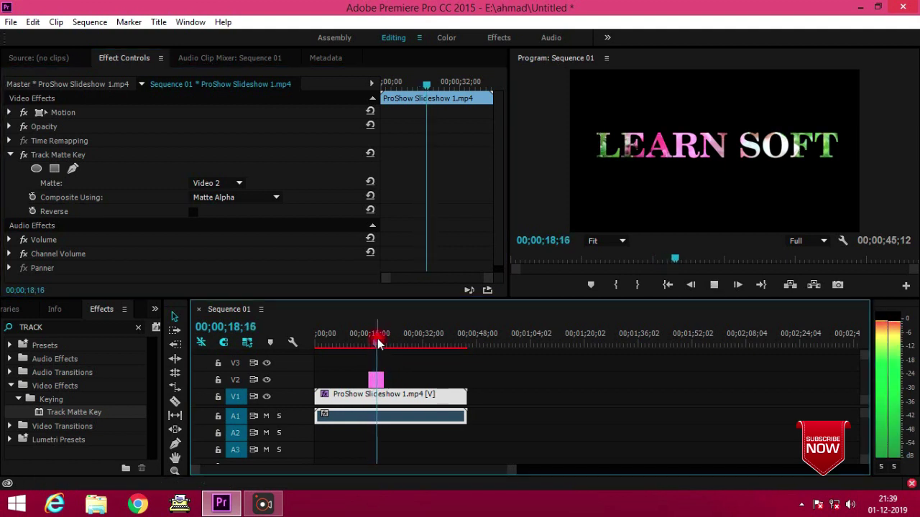
Extend the Title 04 clip on V2 at both its end and its start.
key(space)
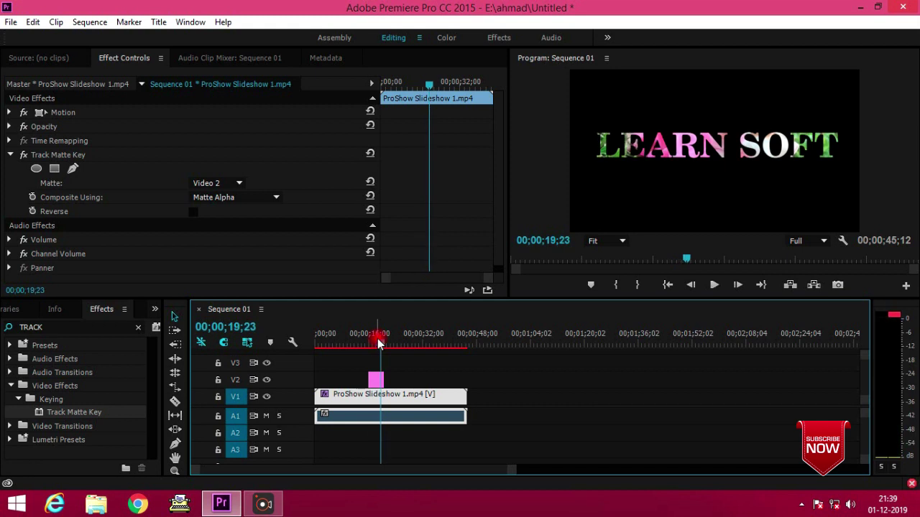
drag(424, 388, 451, 379)
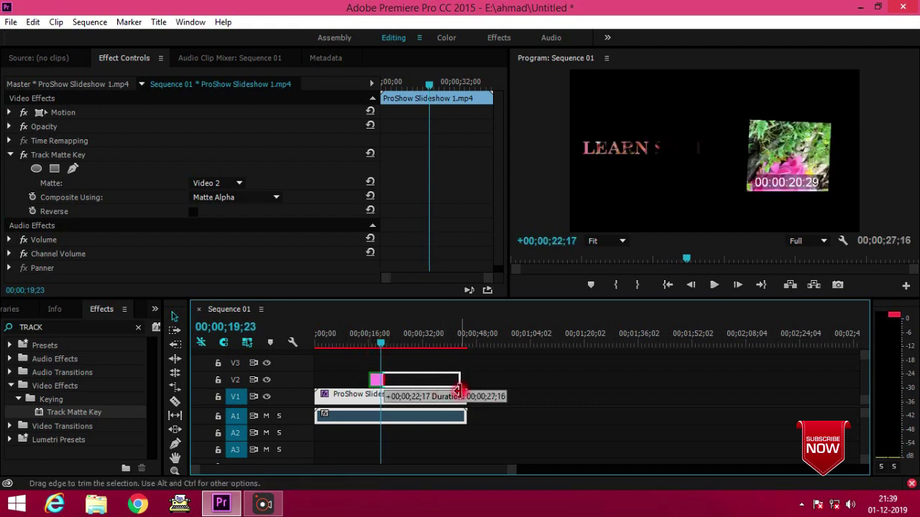
drag(384, 381, 361, 379)
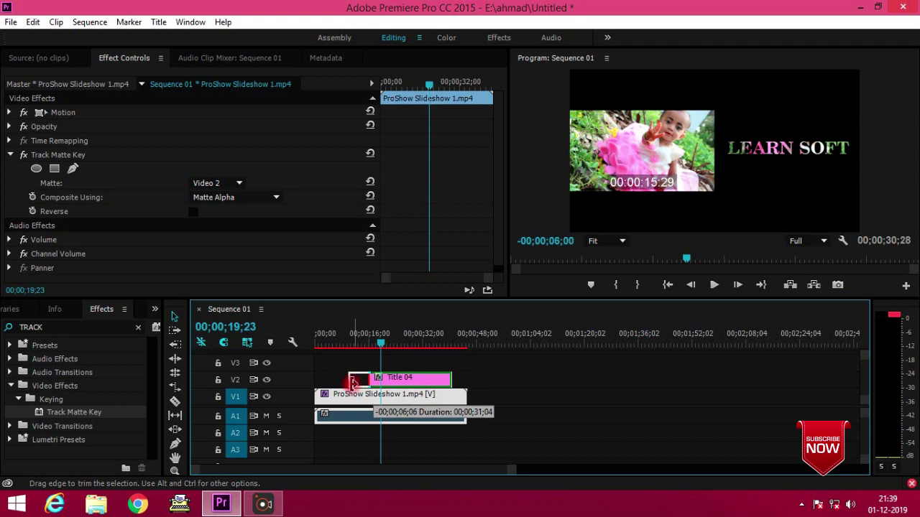
mouse_move(372, 345)
mouse_down()
mouse_move(344, 357)
mouse_move(377, 370)
mouse_move(385, 351)
mouse_up()
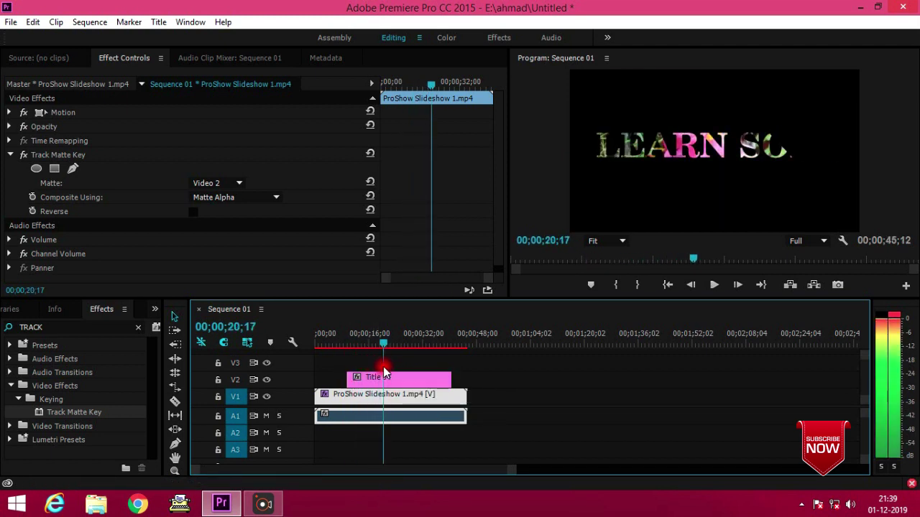
Play the sequence to check the masked footage, then return to 10 seconds.
key(space)
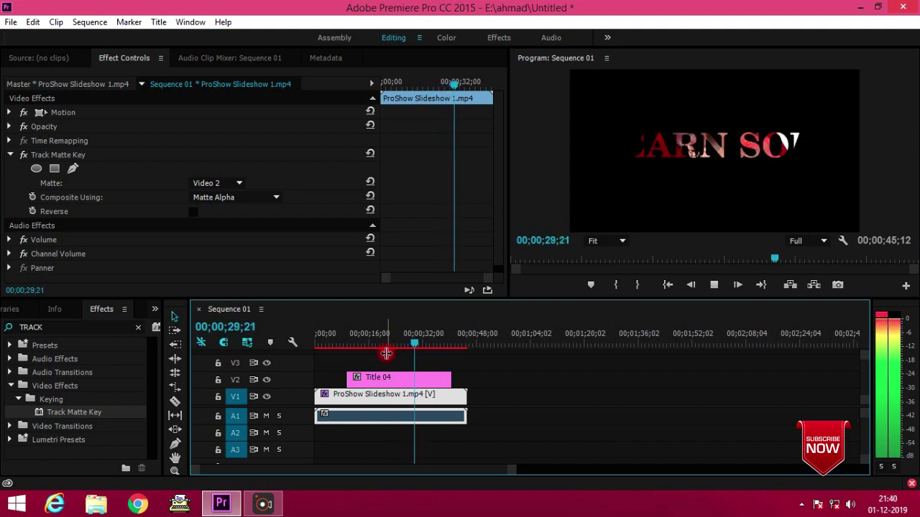
key(space)
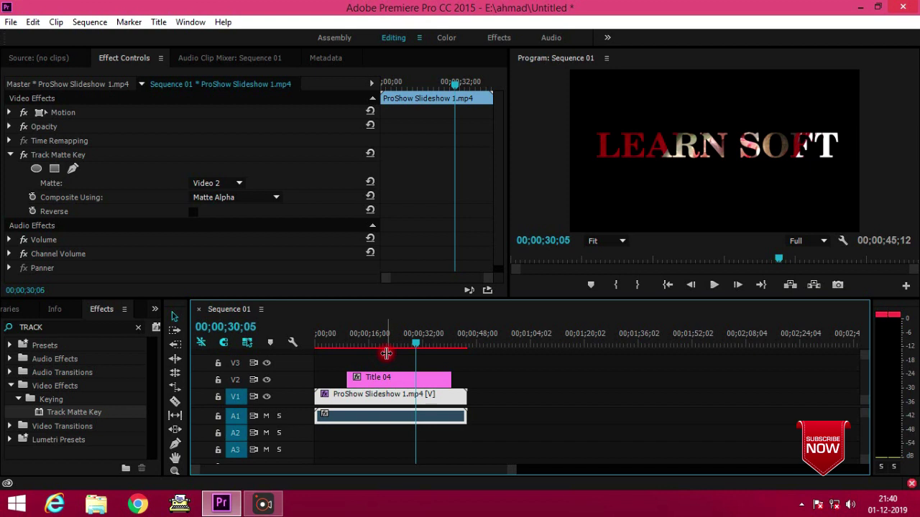
drag(414, 340, 347, 348)
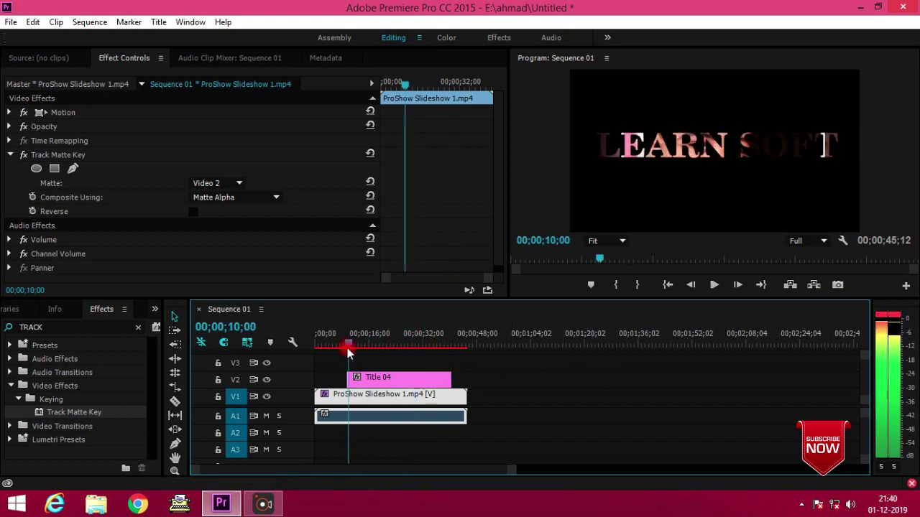
key(space)
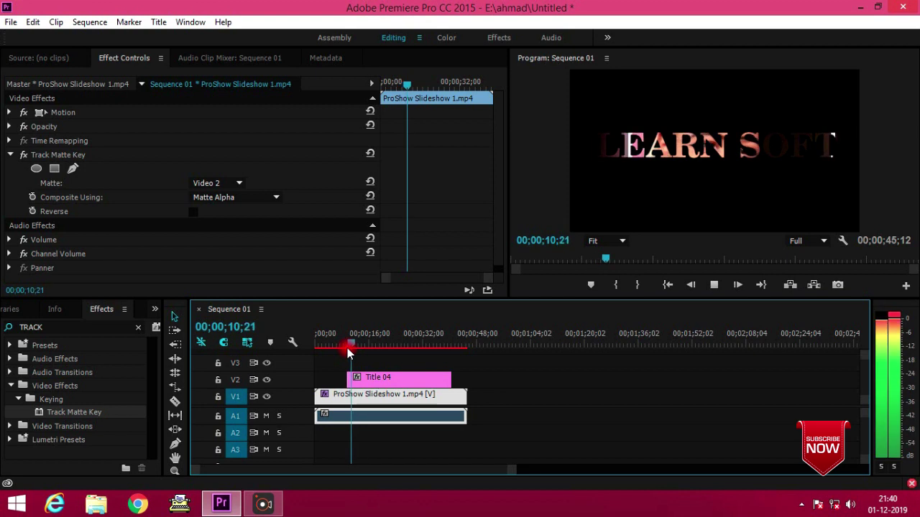
key(ctrl+grave)
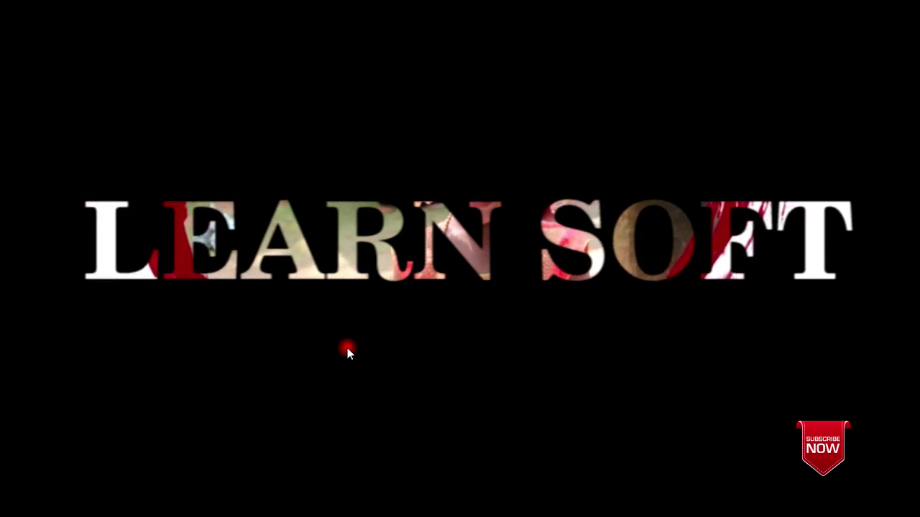
key(ctrl+grave)
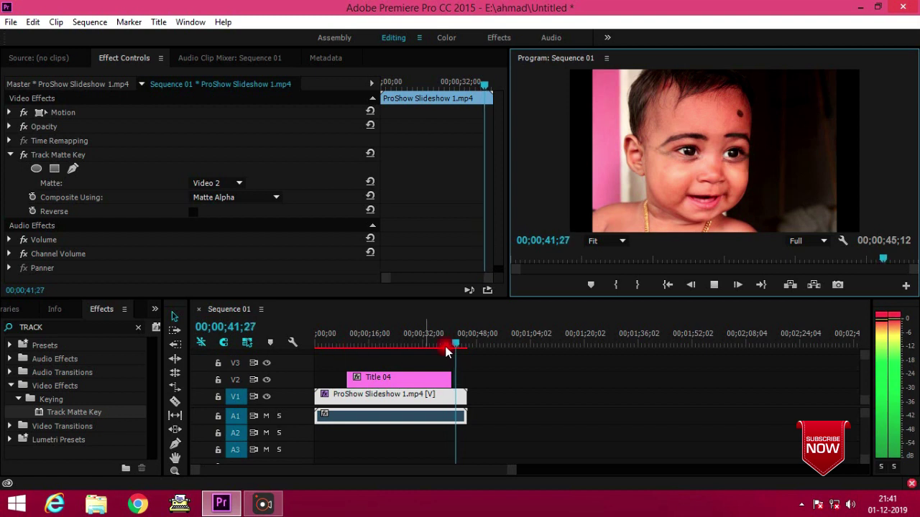
mouse_move(460, 346)
mouse_down()
mouse_move(367, 355)
mouse_move(367, 348)
mouse_up()
key(space)
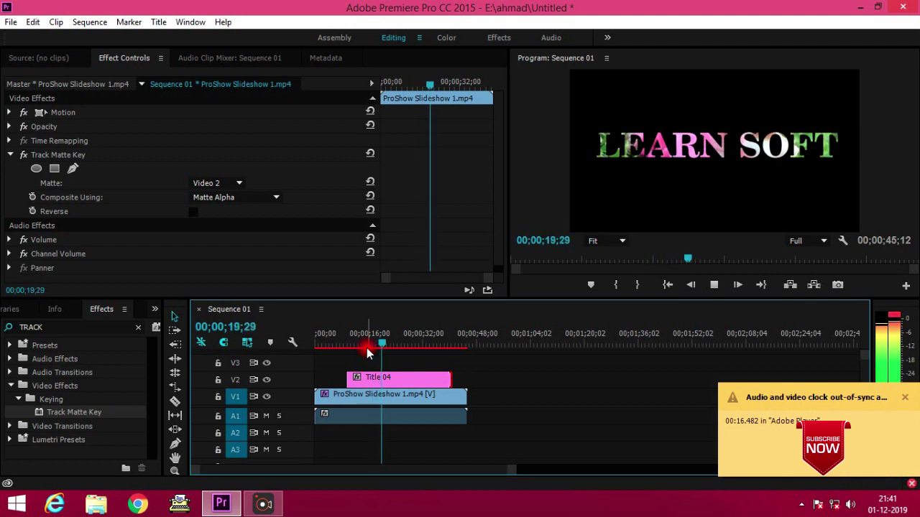
key(ctrl+grave)
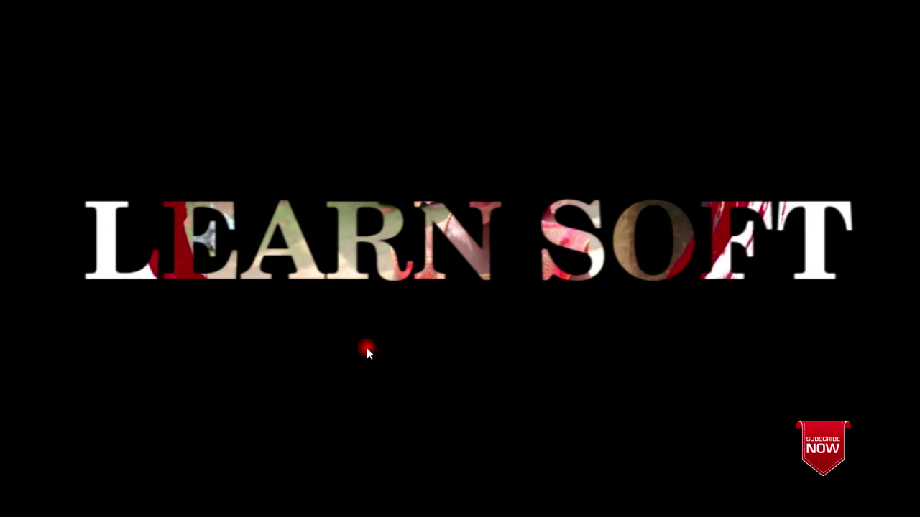
key(Escape)
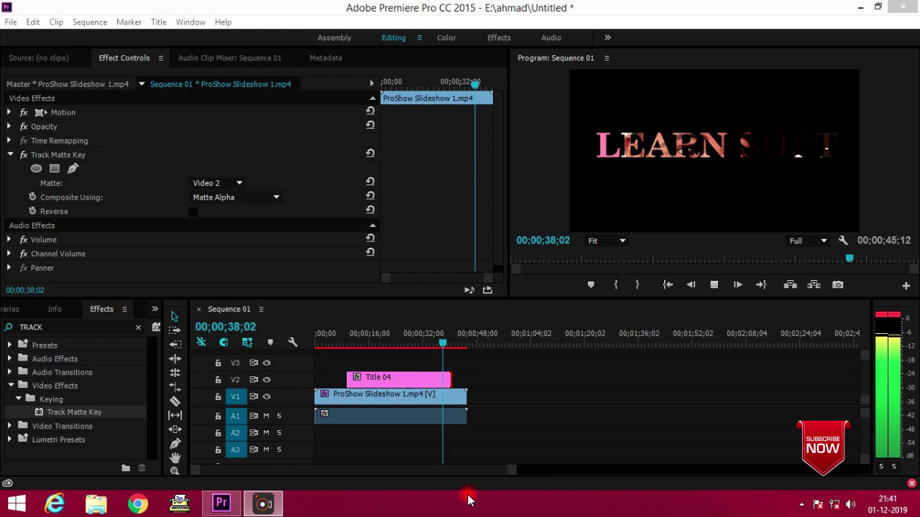
click(348, 352)
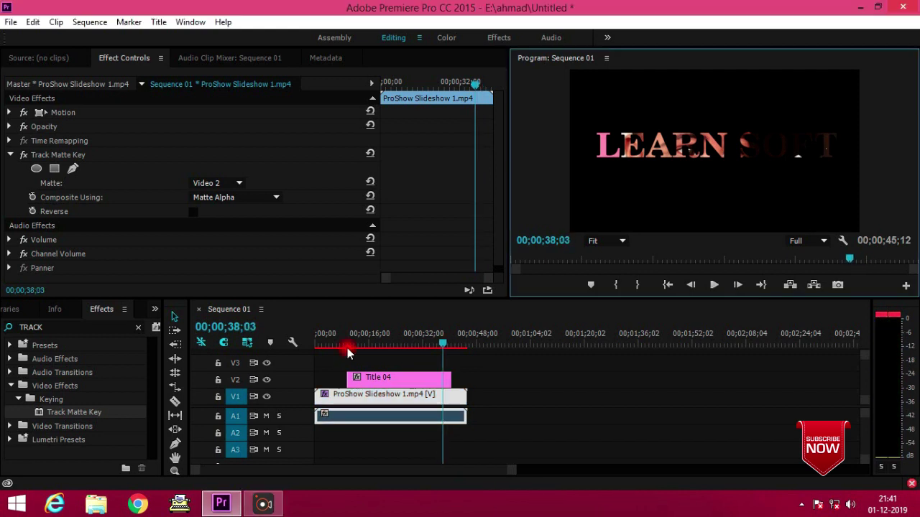